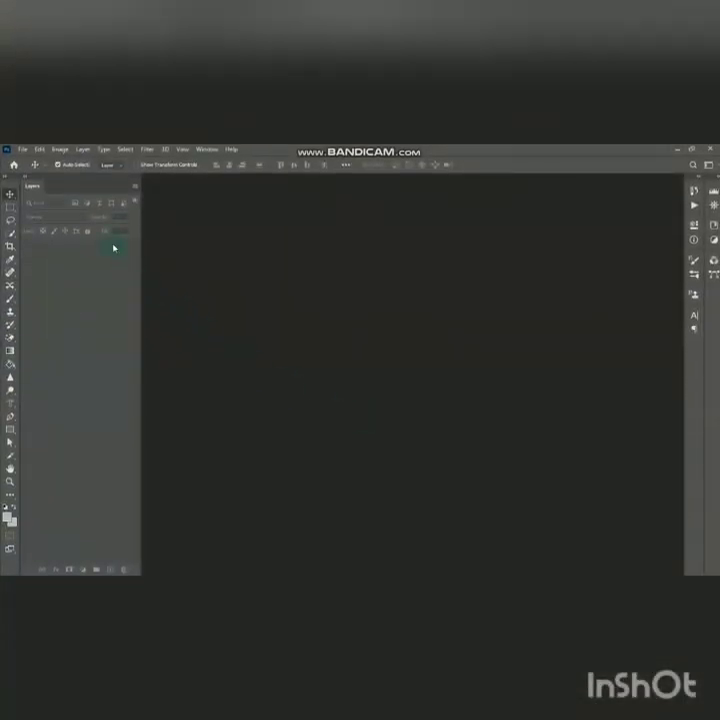
Step: Open miraydaner.jpg from the WORK\rtyr folder
left_click(24, 150)
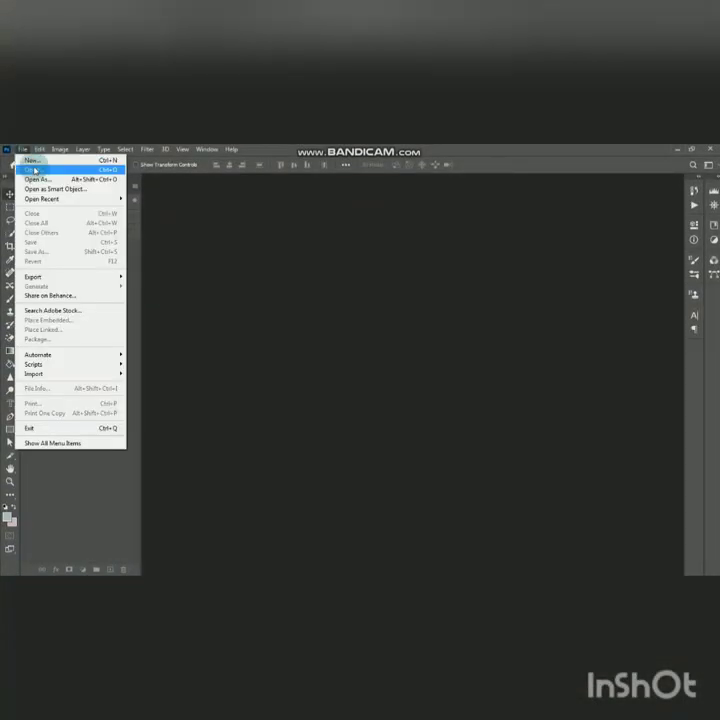
left_click(33, 169)
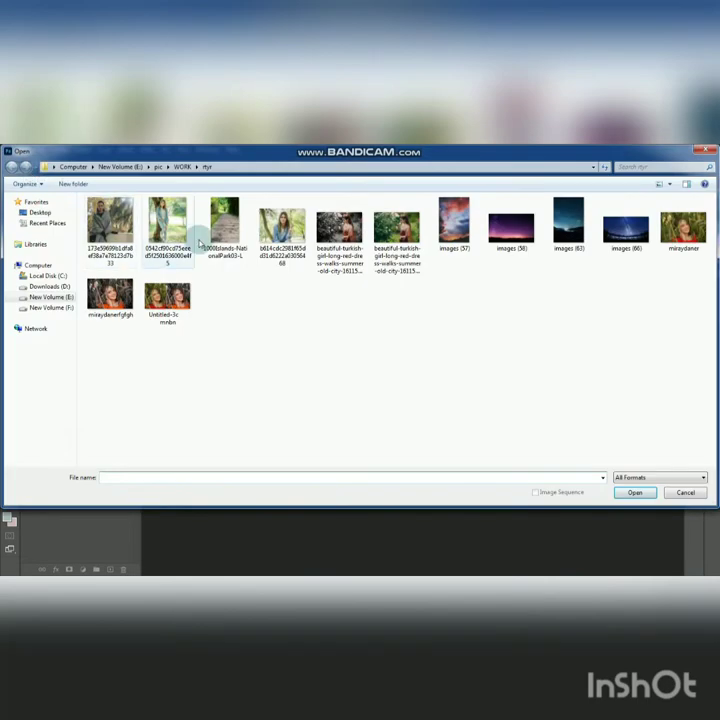
left_click(683, 228)
left_click(637, 493)
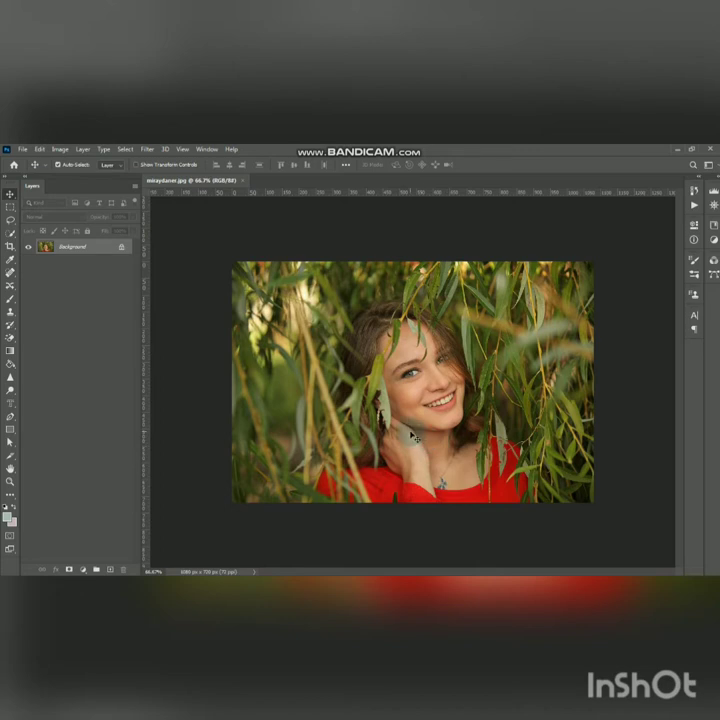
Step: Convert Background to Layer 0 and open Camera Raw Filter with the Basic panel expanded
right_click(122, 247)
left_click(165, 250)
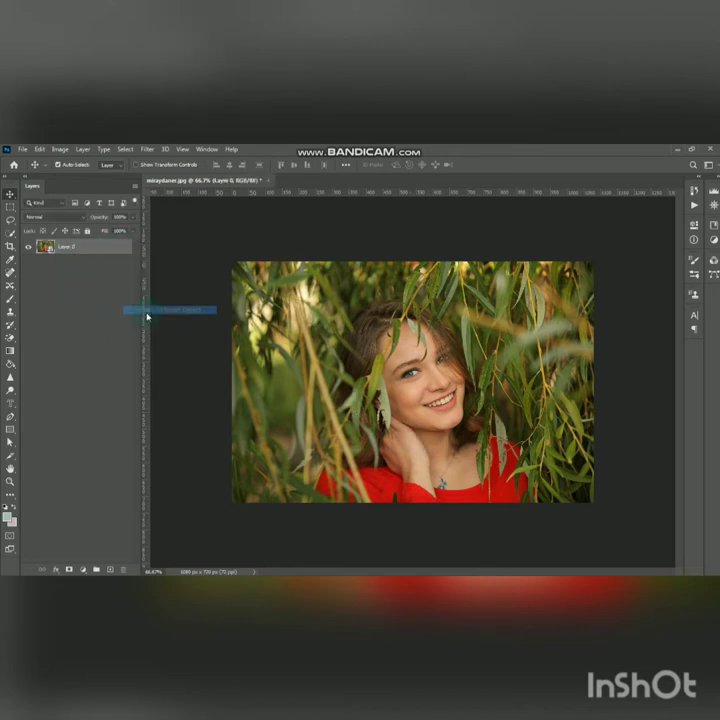
left_click(145, 149)
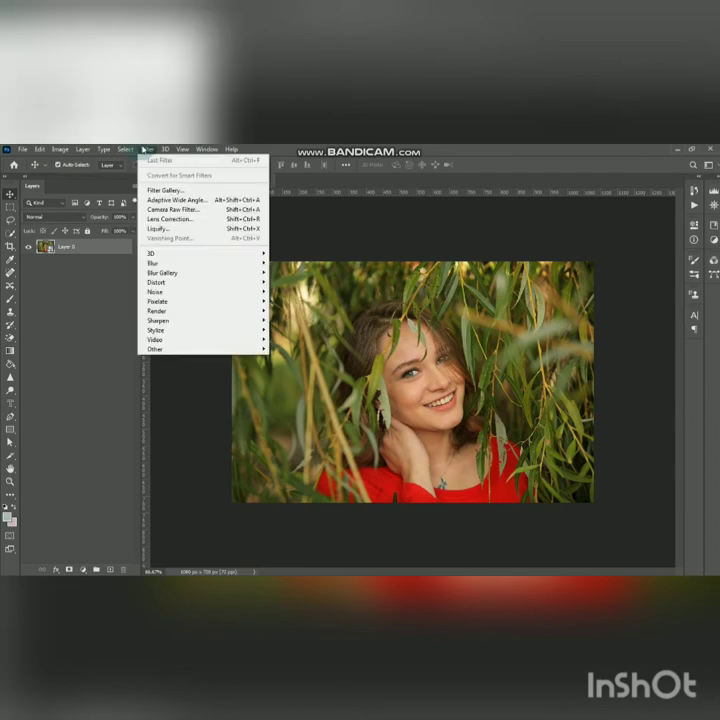
left_click(162, 209)
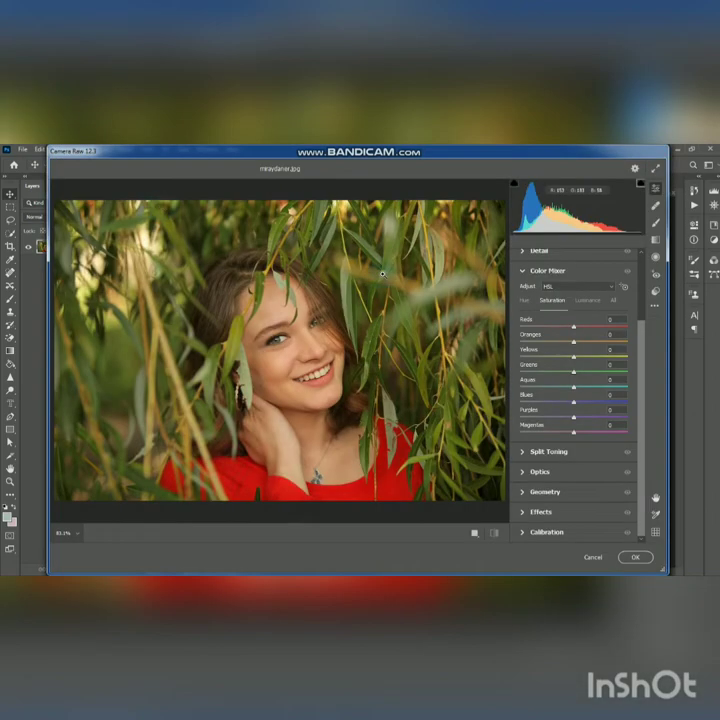
left_click(551, 300)
scroll(541, 302, "up", 2)
left_click(539, 299)
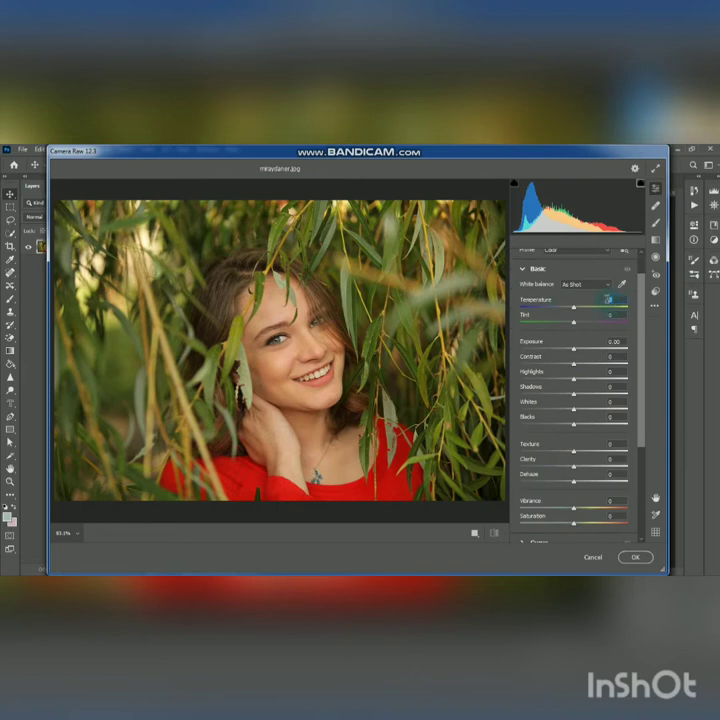
Step: Set Temperature +5, Tint +10, Contrast +30, Shadows -50, Blacks -40, Clarity +20, Vibrance +20
left_click_drag(605, 299, 608, 299)
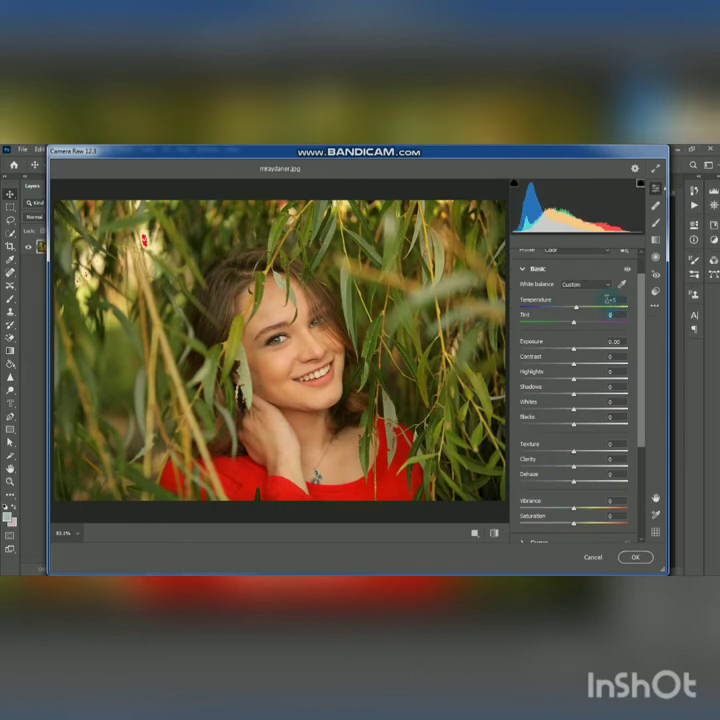
type("10")
key("Tab")
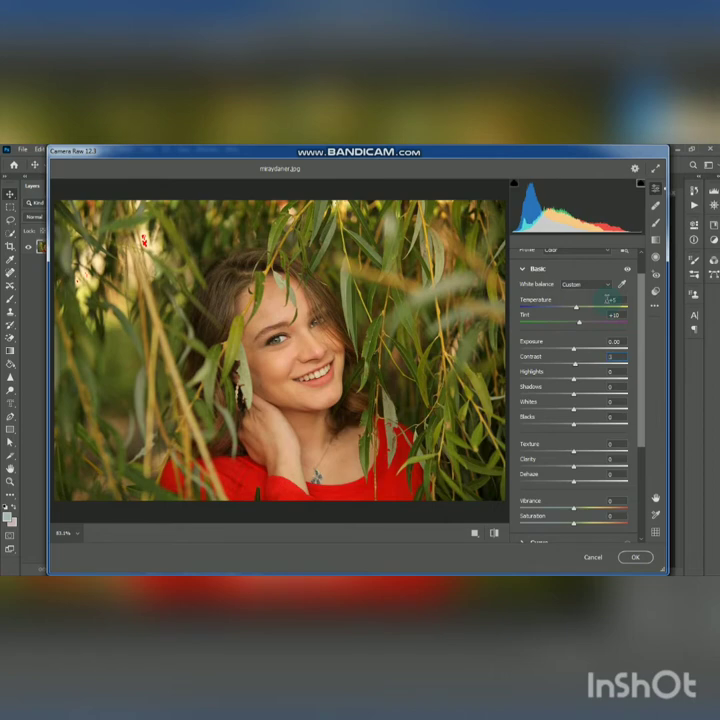
key("Tab")
type("10")
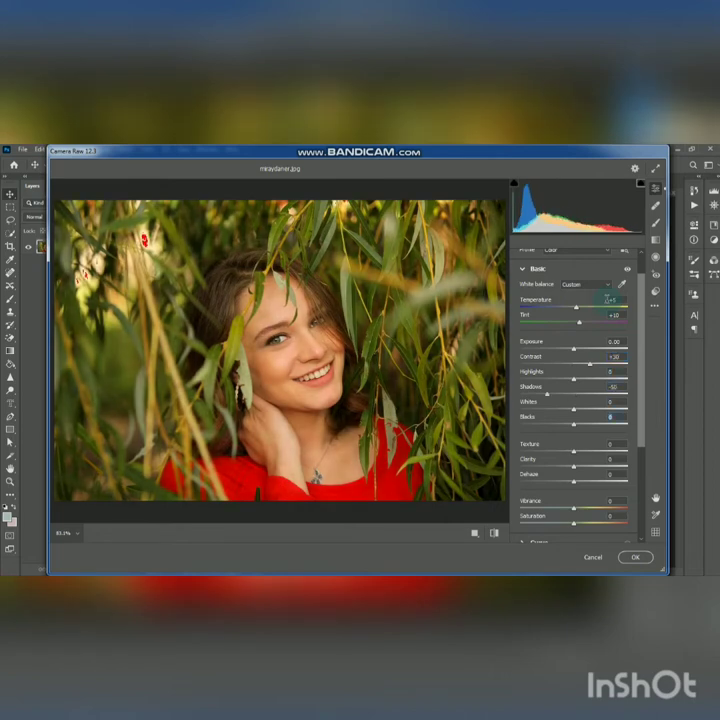
type("-40")
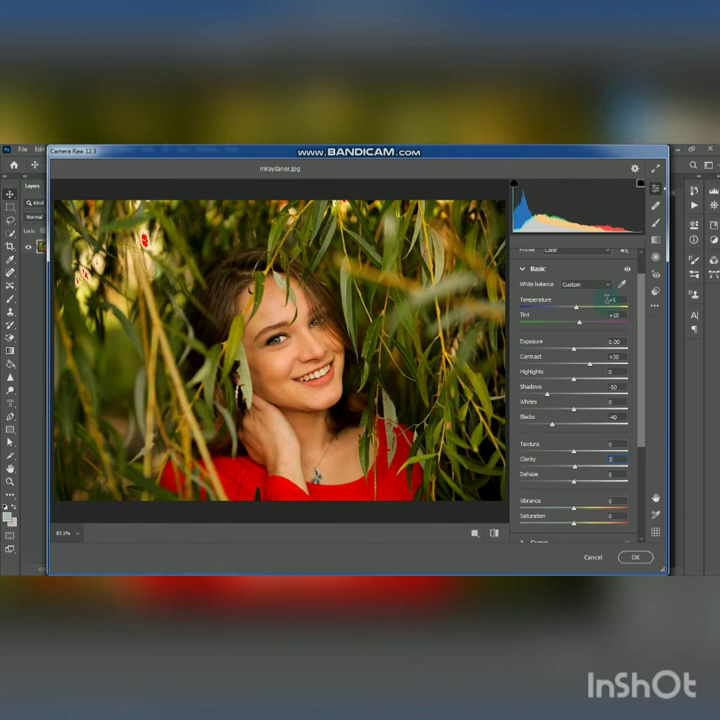
key("Tab")
type("0")
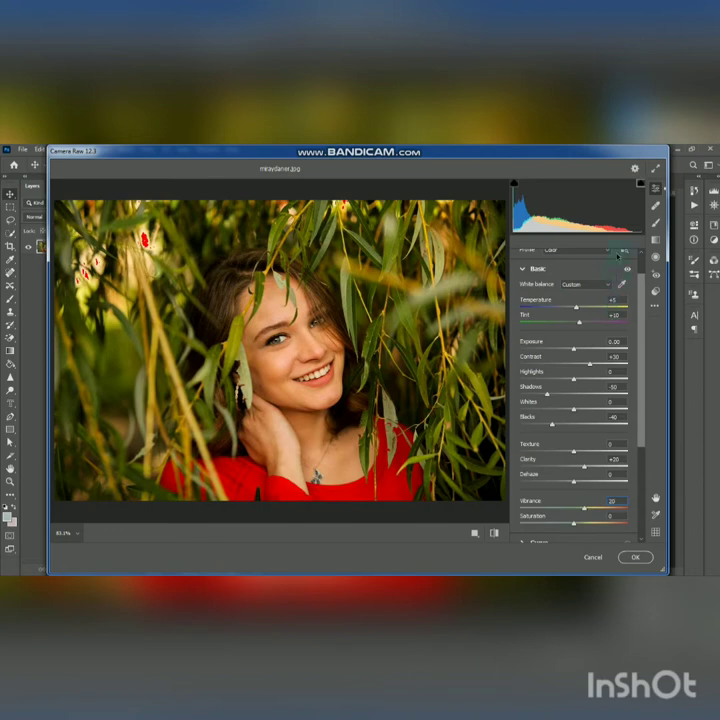
scroll(538, 400, "down", 2)
scroll(538, 400, "down", 2)
scroll(538, 400, "down", 2)
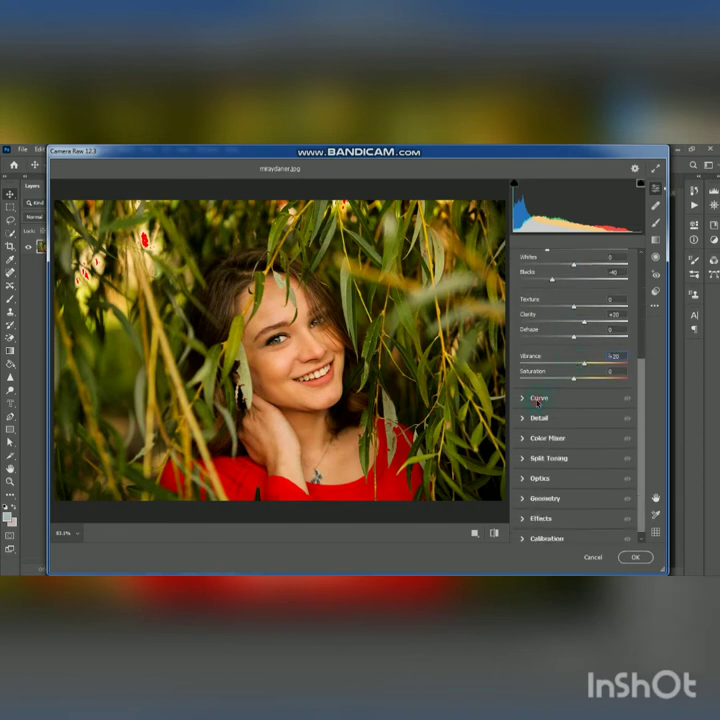
Step: Nudge the tone curve's black point and set Detail Sharpening to 30 with some noise reduction
left_click(538, 400)
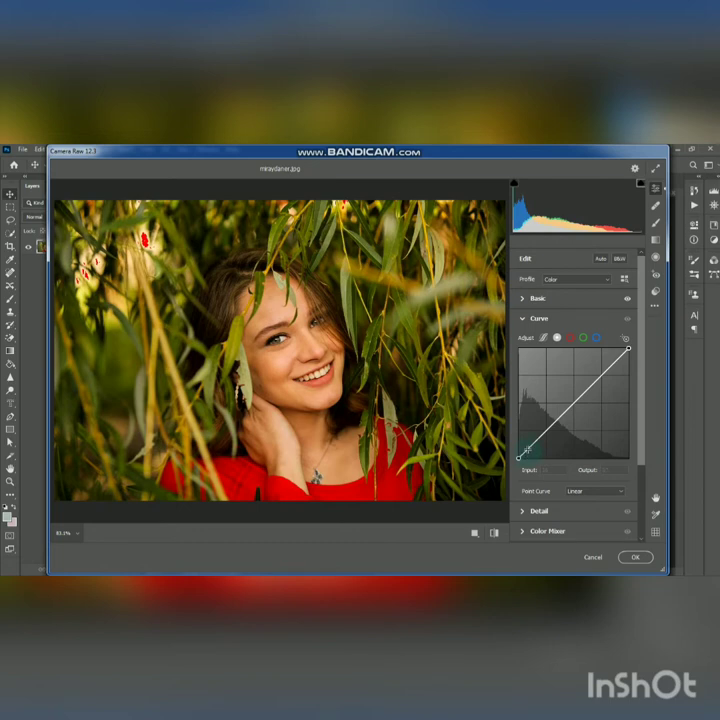
left_click_drag(520, 456, 525, 451)
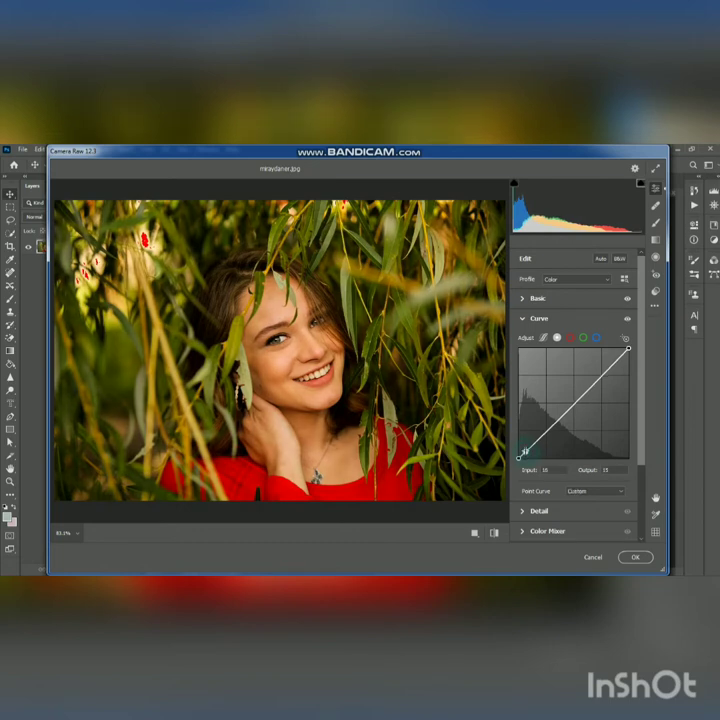
scroll(540, 480, "down", 1)
left_click(540, 487)
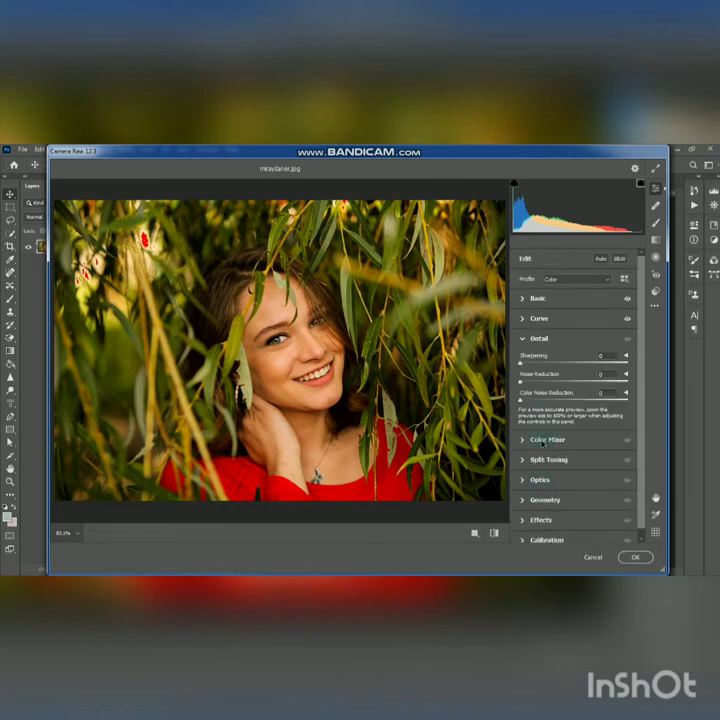
left_click_drag(588, 358, 589, 358)
Step: In the Color Mixer, set Reds hue to +50 and Yellows hue to -100
left_click(548, 440)
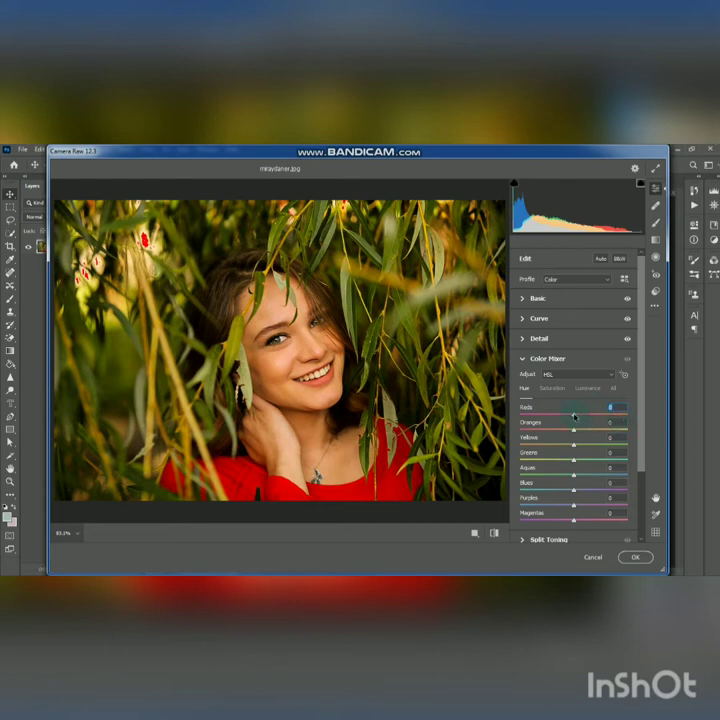
left_click_drag(574, 414, 603, 413)
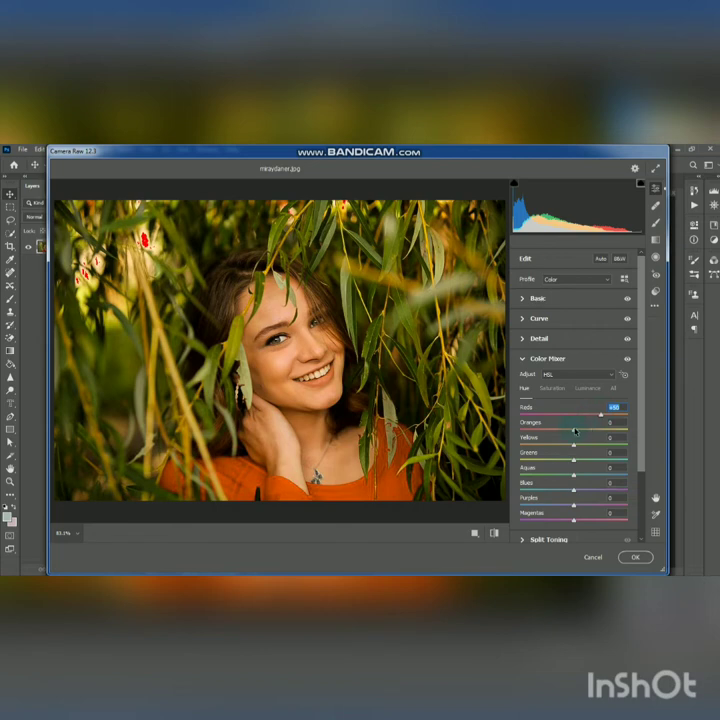
left_click_drag(574, 444, 521, 444)
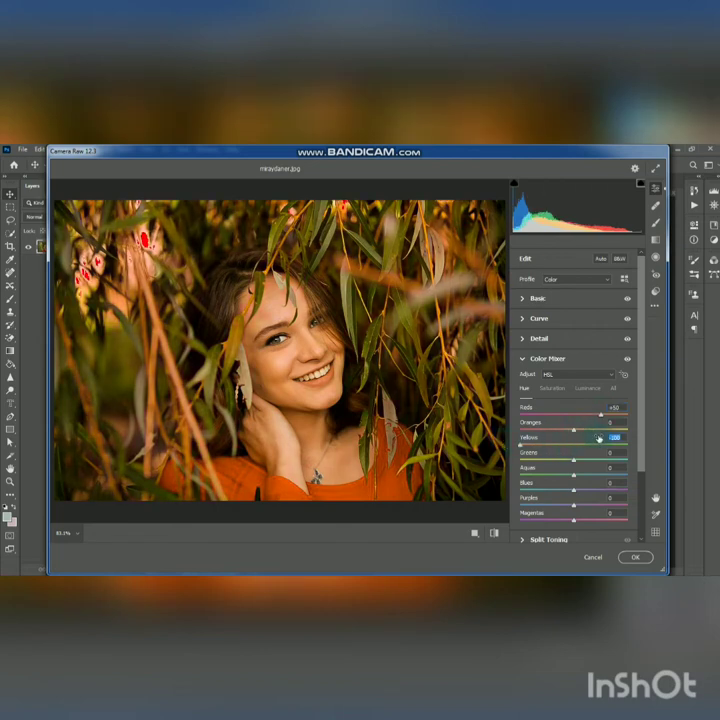
Step: Desaturate Yellows through Magentas to -100 and Oranges to -25
left_click(552, 388)
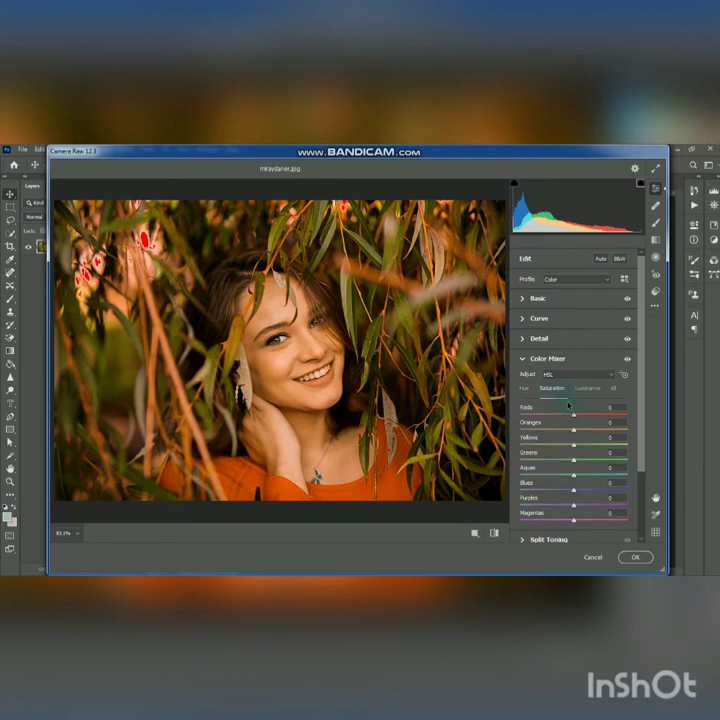
left_click(608, 423)
type("-25")
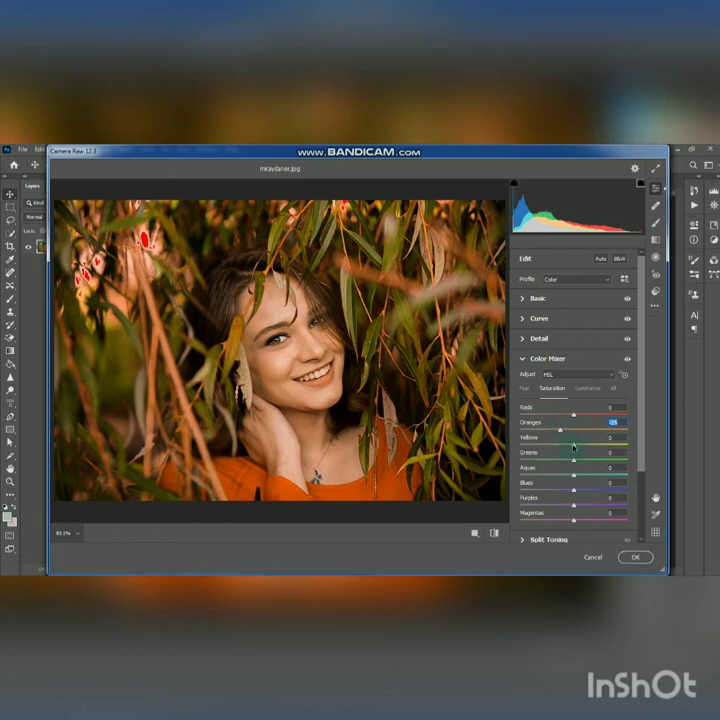
mouse_move(574, 447)
left_mouse_down()
mouse_move(520, 444)
mouse_move(518, 459)
left_mouse_up()
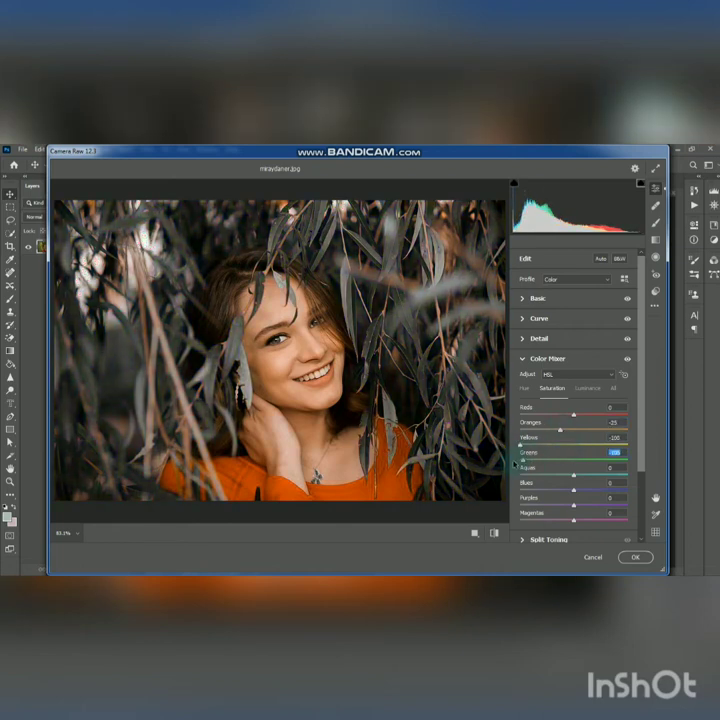
left_click(521, 475)
left_click(528, 490)
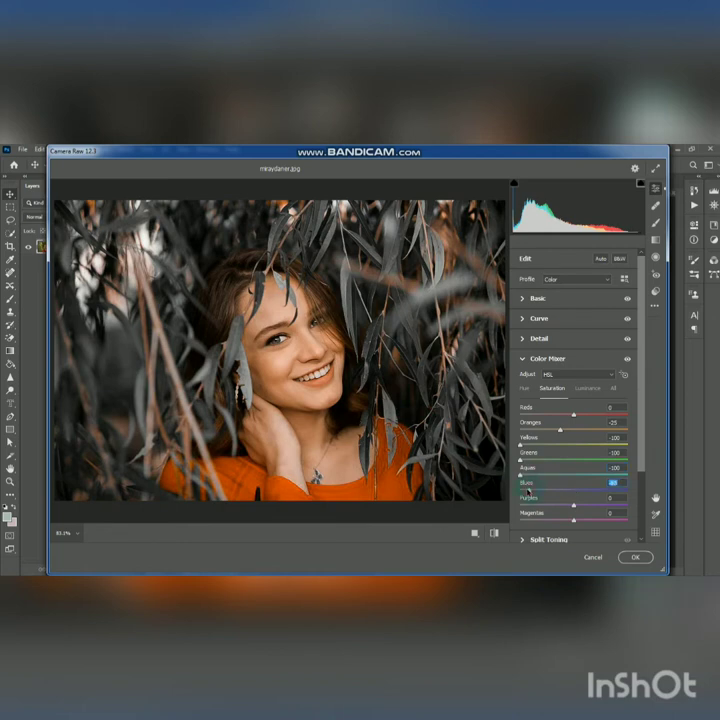
mouse_move(528, 490)
left_mouse_down()
mouse_move(519, 490)
mouse_move(506, 519)
left_mouse_up()
left_click(520, 505)
type("-100")
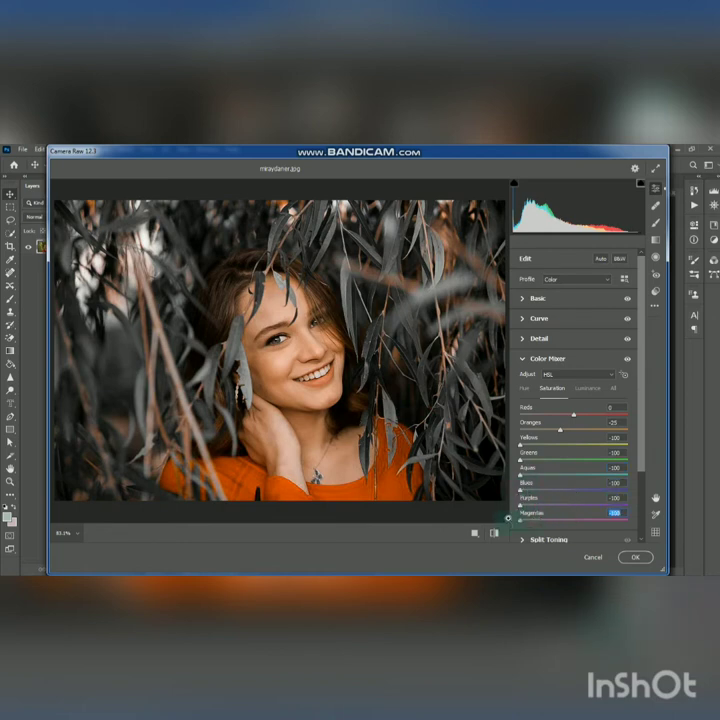
Step: Raise every colour's Luminance slider to +10
left_click(580, 390)
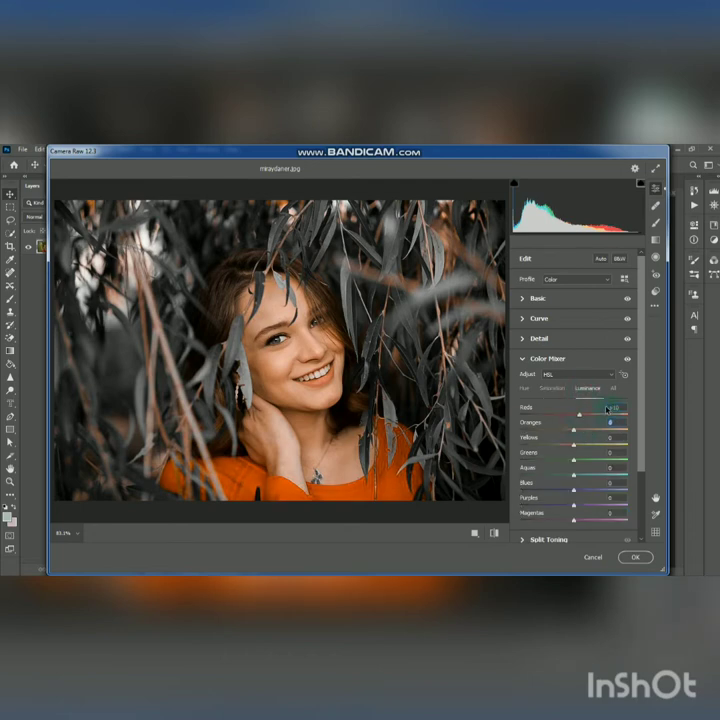
type("10")
key("Tab")
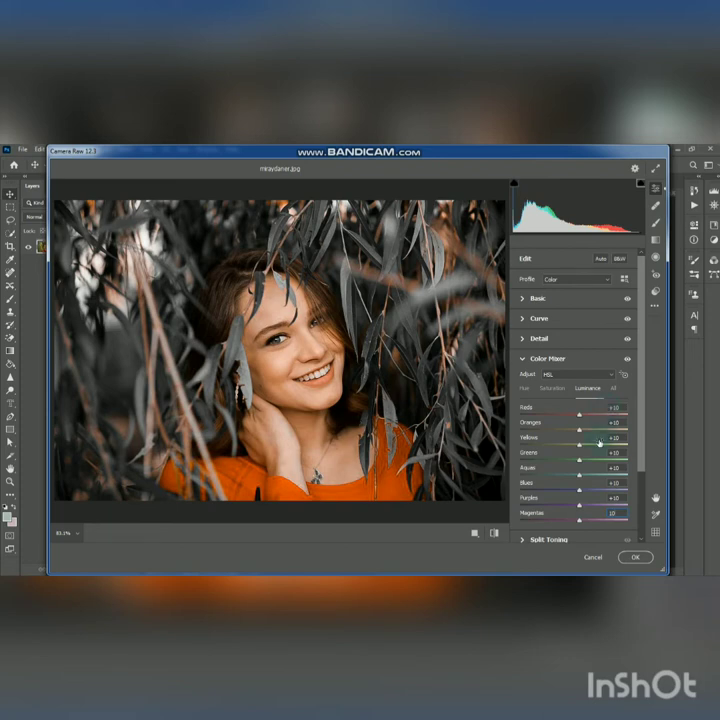
scroll(600, 443, "down", 1)
scroll(600, 443, "down", 1)
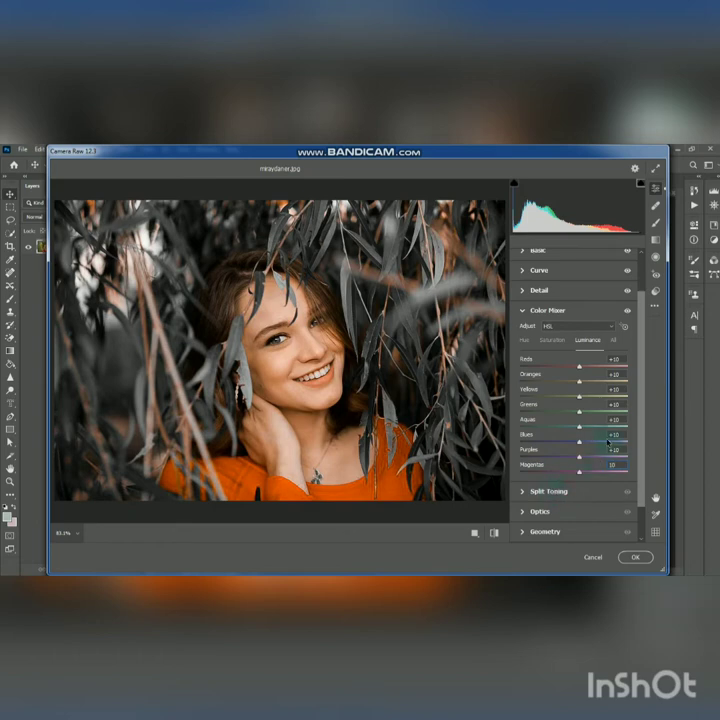
Step: Give highlights split-toning hue 30, add a corner vignette, and set Green Primary Hue +100
left_click(550, 491)
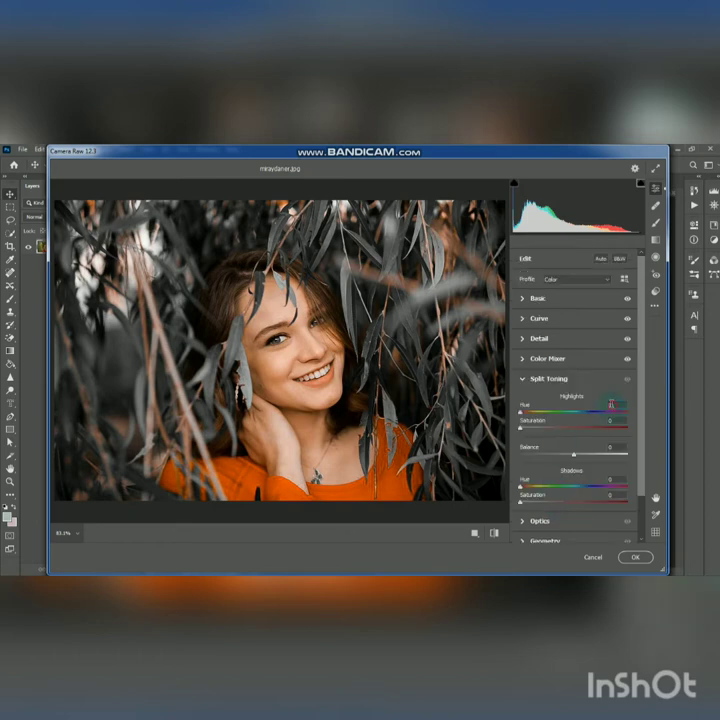
left_click_drag(520, 414, 532, 414)
left_click(525, 429)
scroll(596, 483, "down", 1)
left_click(573, 496)
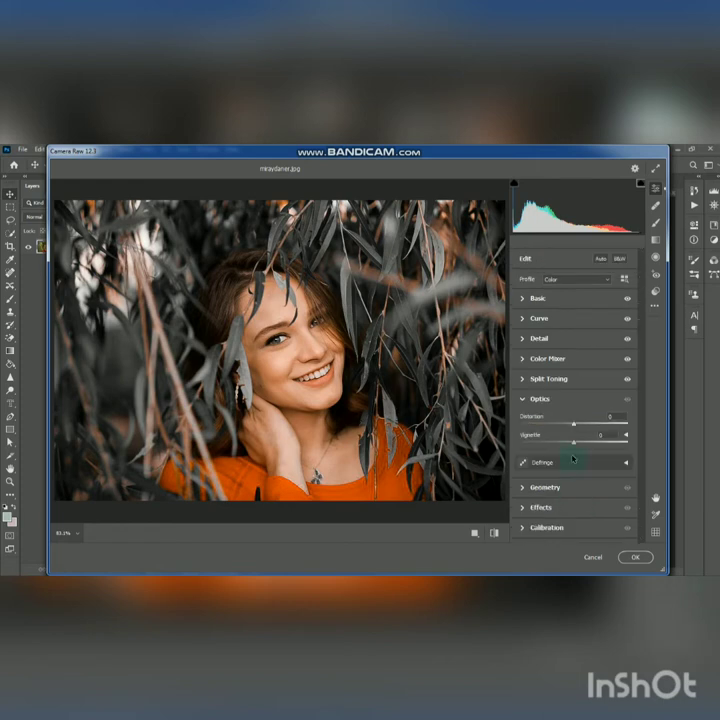
left_click_drag(573, 445, 539, 447)
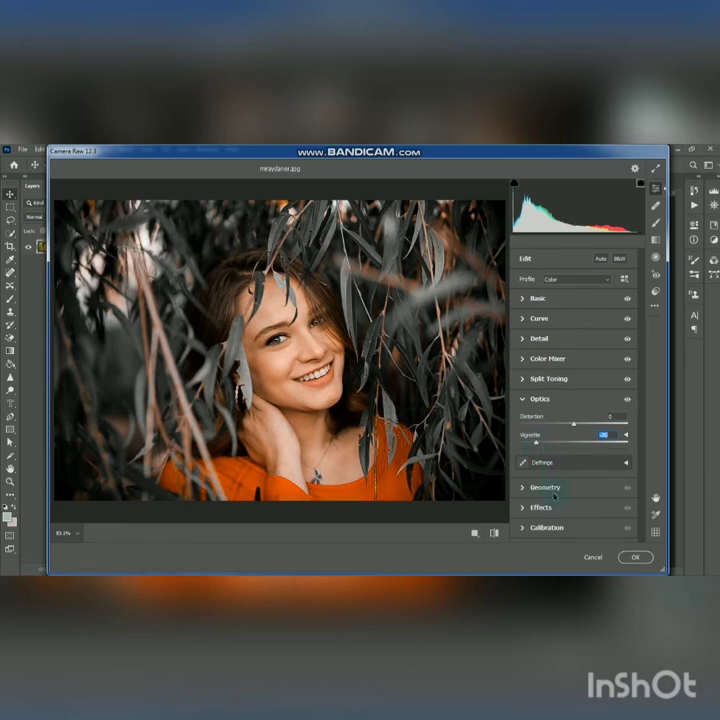
left_click(553, 530)
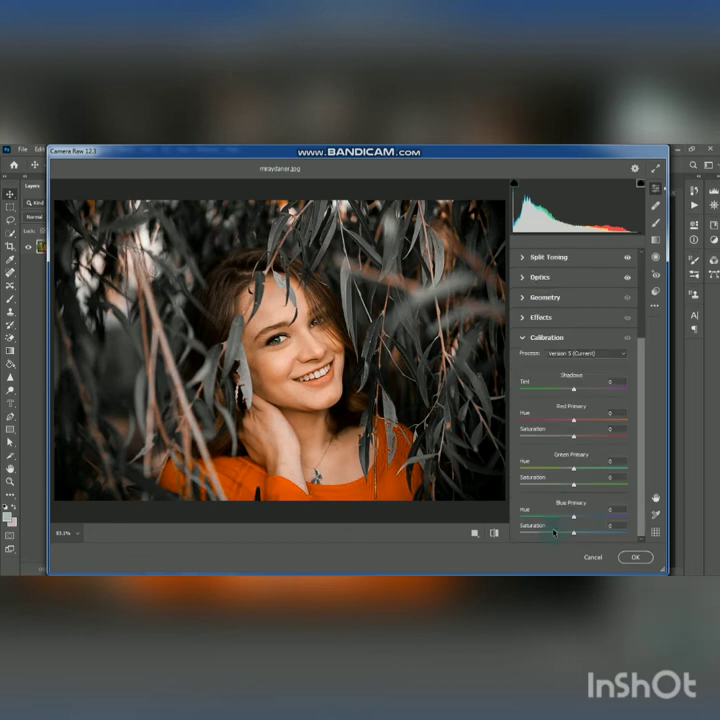
left_click_drag(580, 468, 636, 470)
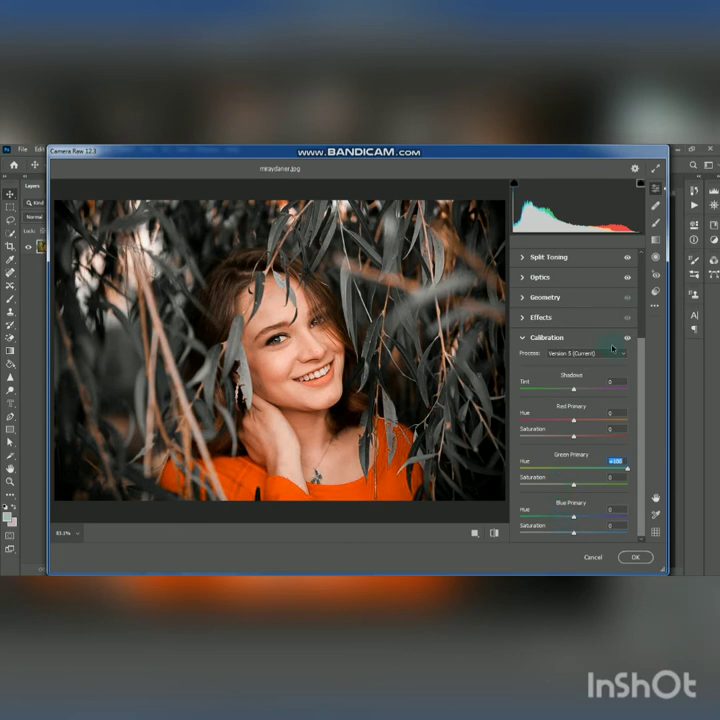
Step: Save the current look as a new Camera Raw user preset
left_click(655, 290)
left_click(628, 259)
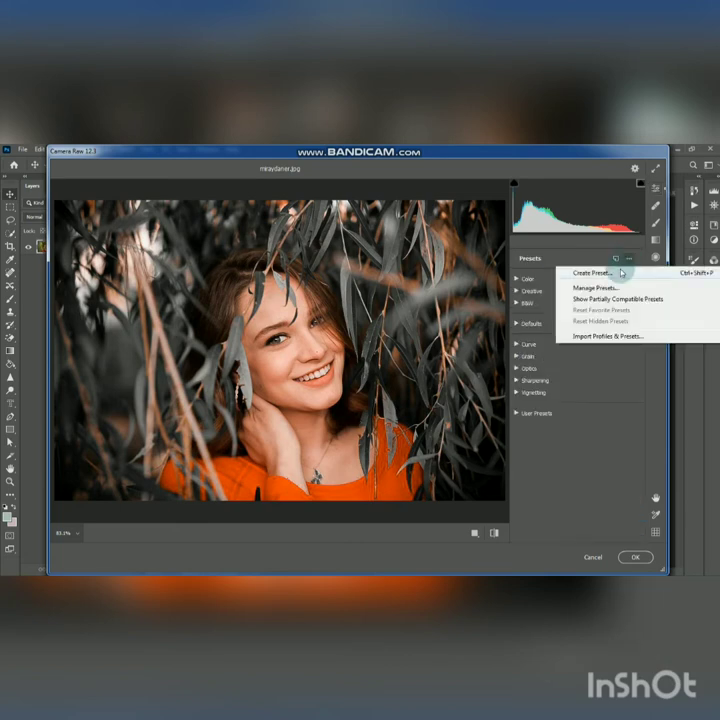
left_click(617, 276)
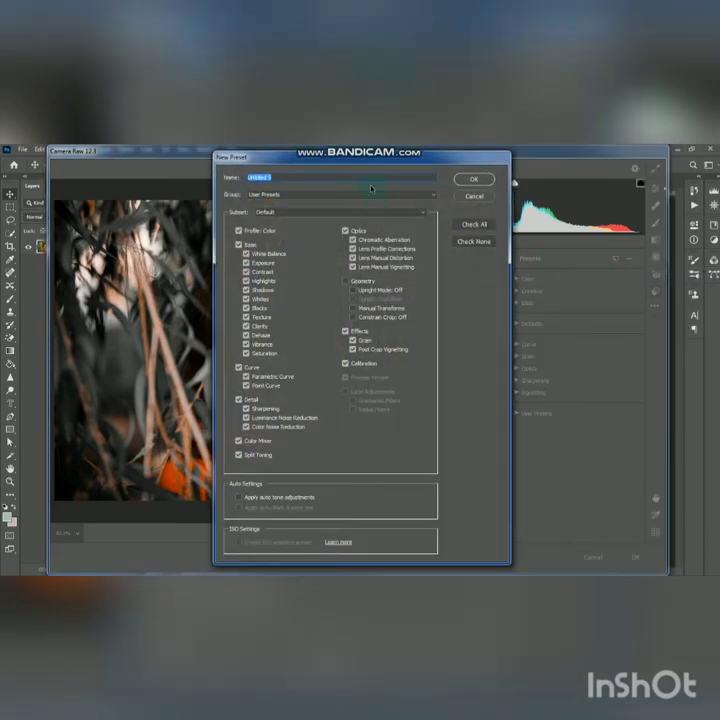
left_click(474, 179)
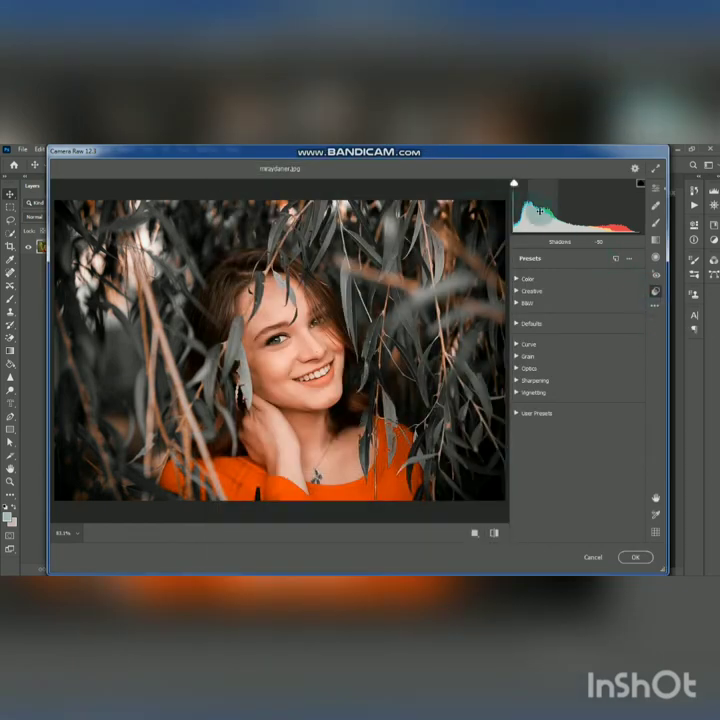
mouse_move(545, 212)
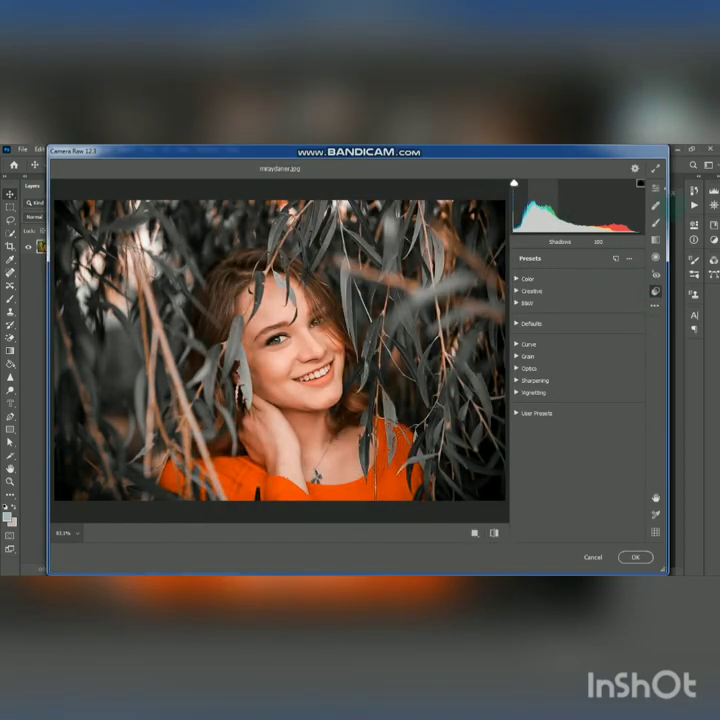
Step: Darken the shadows and set Exposure to -0.12 via the histogram
mouse_move(550, 210)
left_mouse_down()
mouse_move(522, 212)
mouse_move(545, 213)
left_mouse_up()
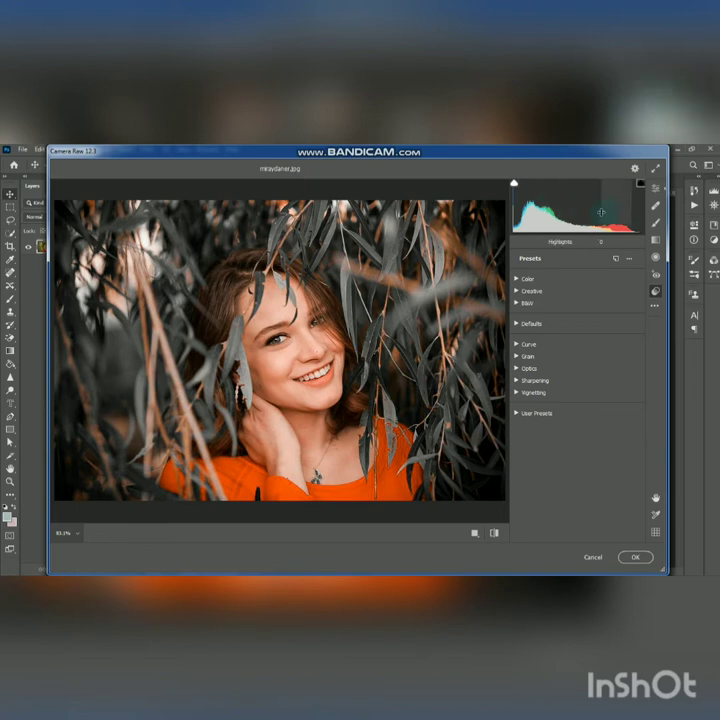
left_click_drag(601, 212, 594, 212)
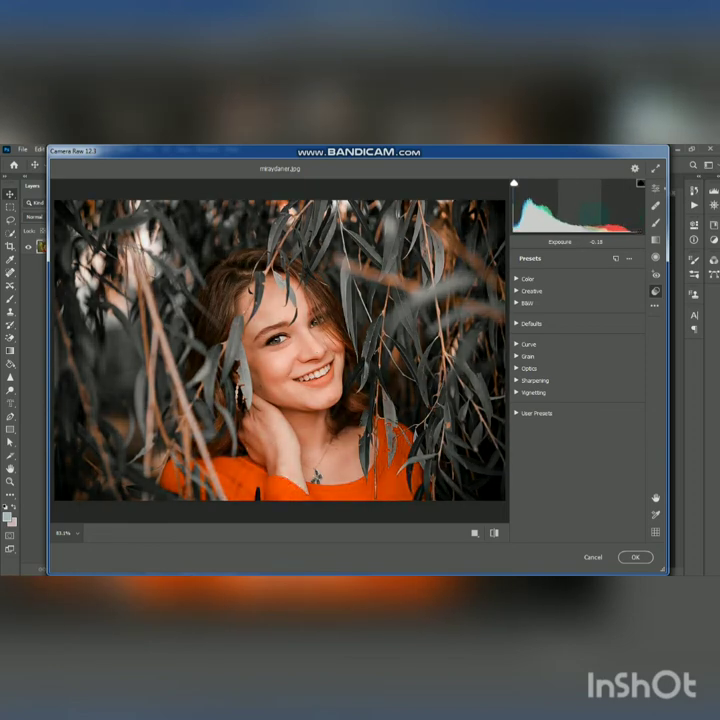
left_click_drag(594, 212, 597, 212)
Step: Save the Camera Raw settings as .xmp, overwriting the existing long-named Untitled file
left_click(655, 305)
left_click(655, 368)
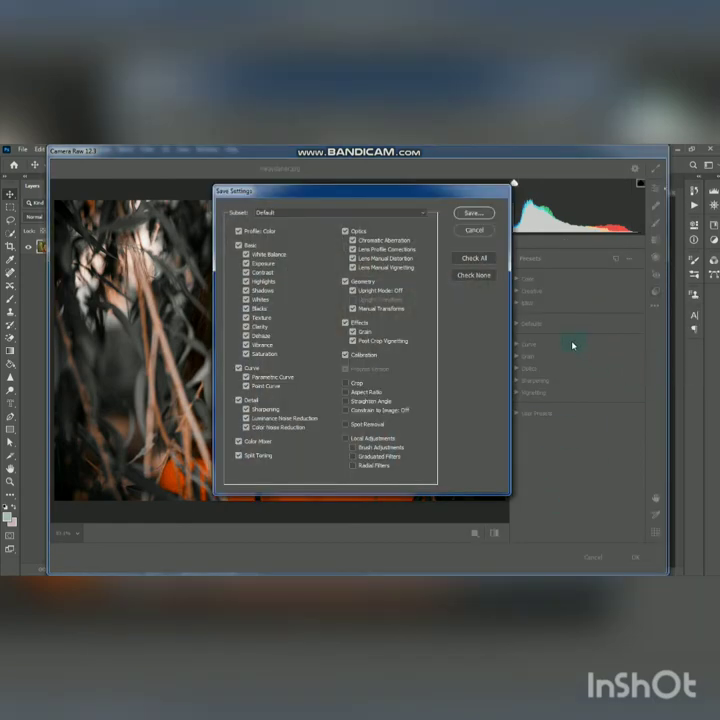
left_click(468, 214)
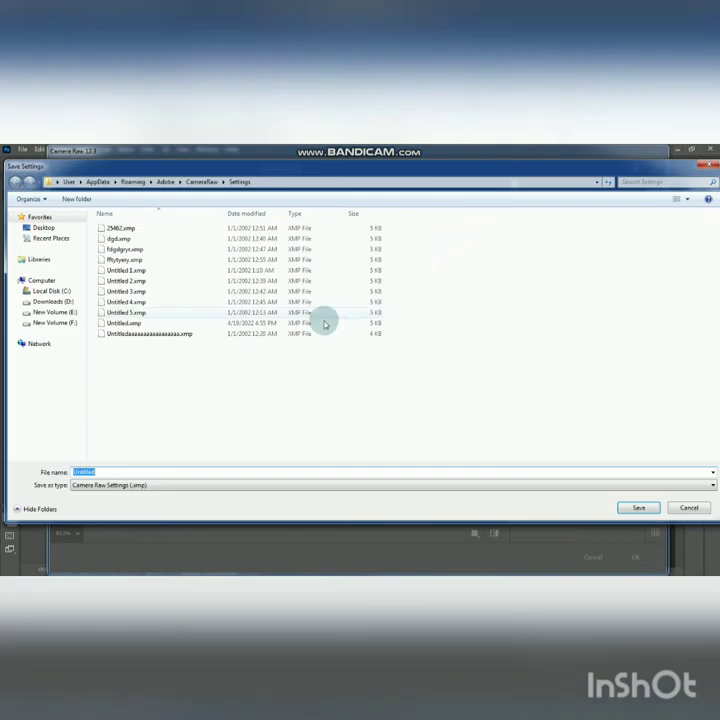
left_click(192, 335)
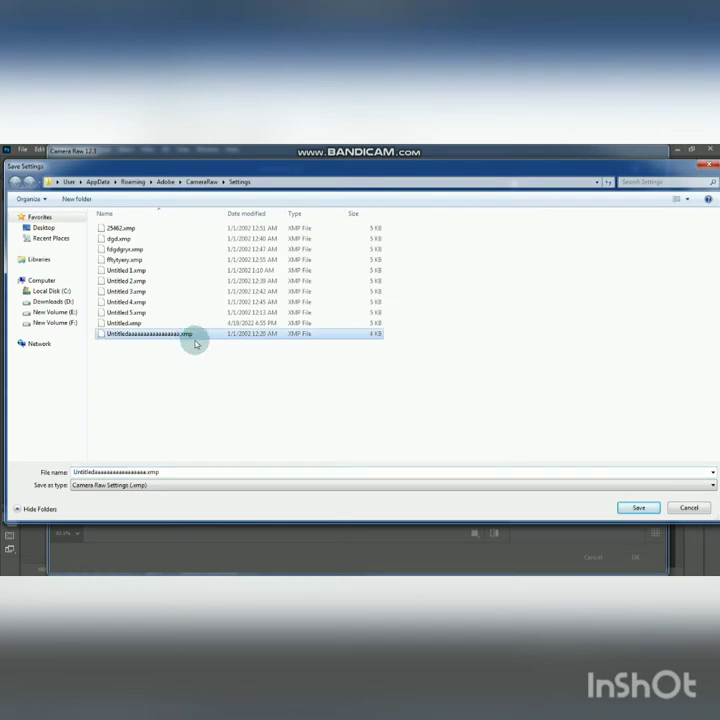
left_click(641, 509)
left_click(386, 366)
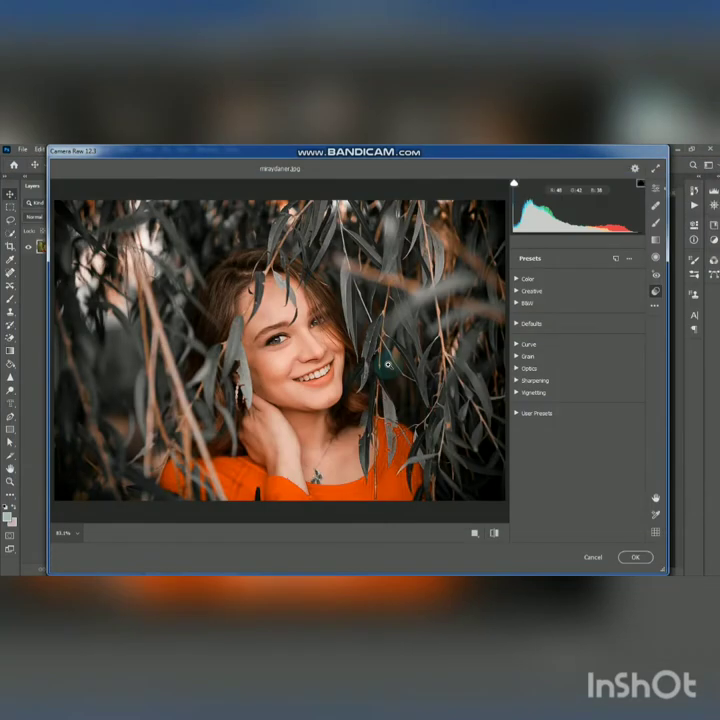
Step: Cycle through the Before/After comparison views, then apply the Camera Raw filter
left_click(477, 535)
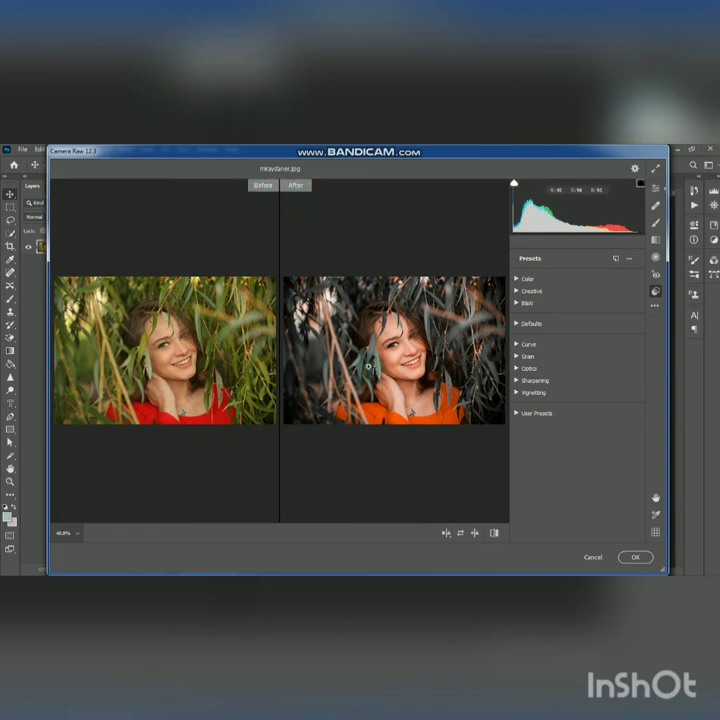
left_click(447, 533)
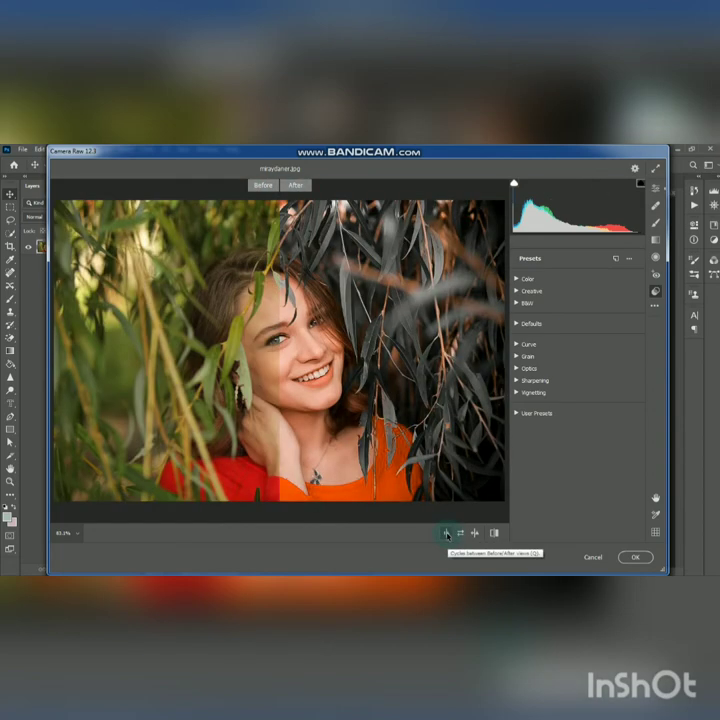
left_click(447, 533)
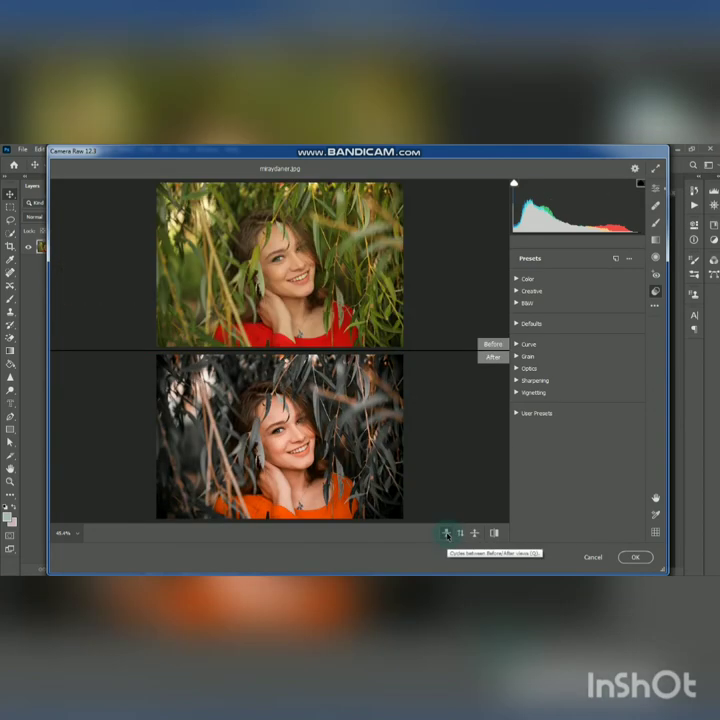
left_click(447, 533)
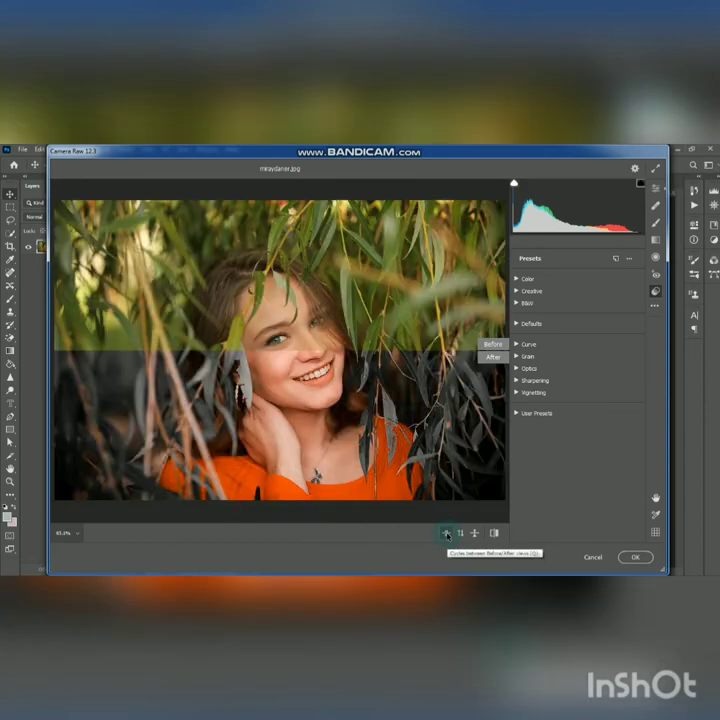
left_click(447, 533)
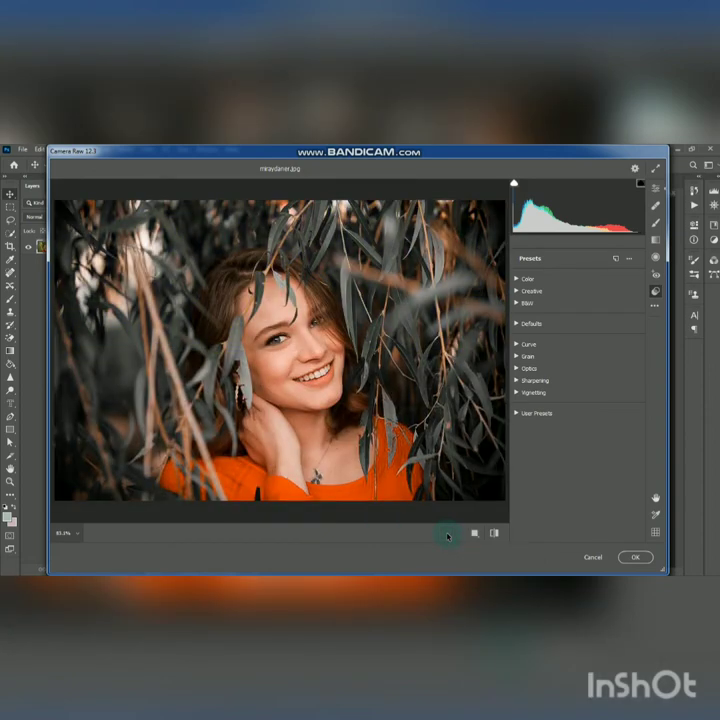
left_click(447, 533)
left_click(635, 557)
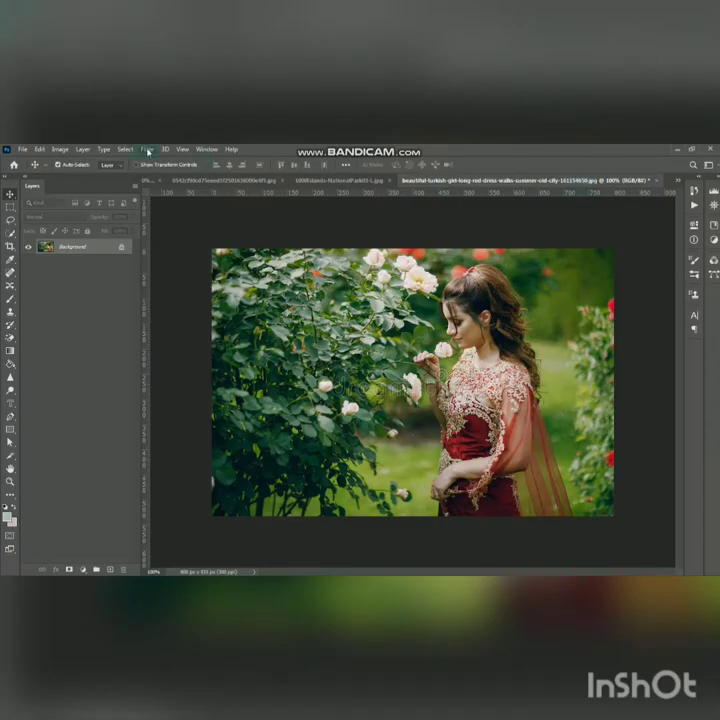
Step: Open Camera Raw Filter on the red-dress rose portrait and show its Presets list
left_click(147, 149)
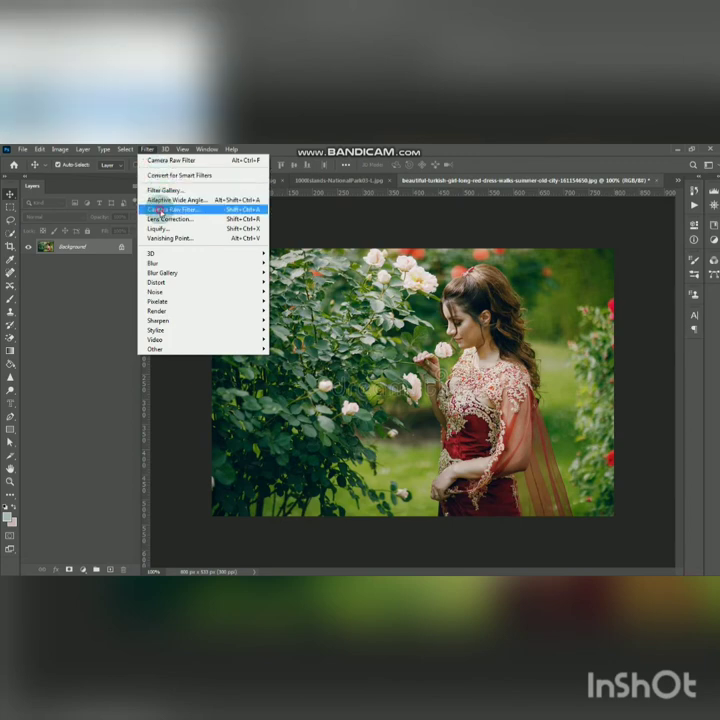
left_click(160, 209)
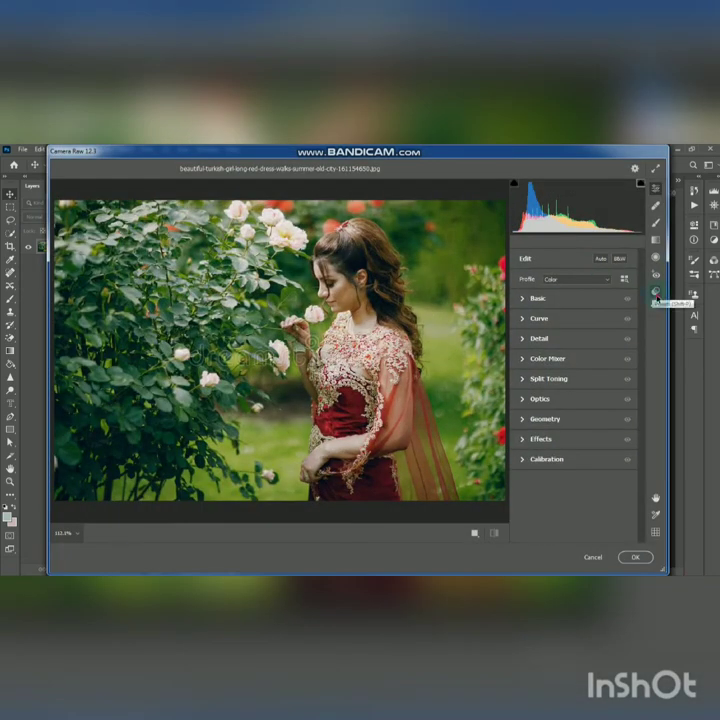
left_click(655, 290)
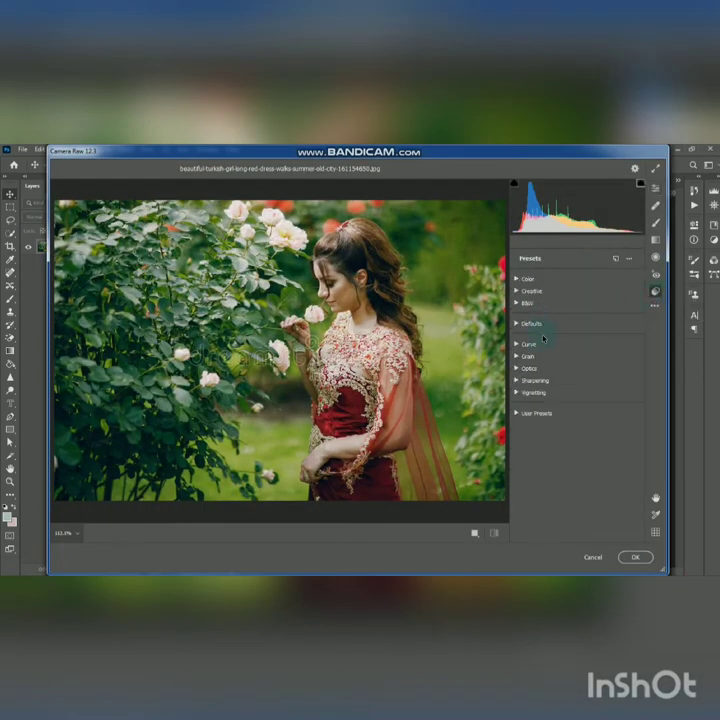
Step: Drop the new preset and load the saved long-named .xmp settings file onto the rose portrait
left_click(628, 258)
left_click(603, 275)
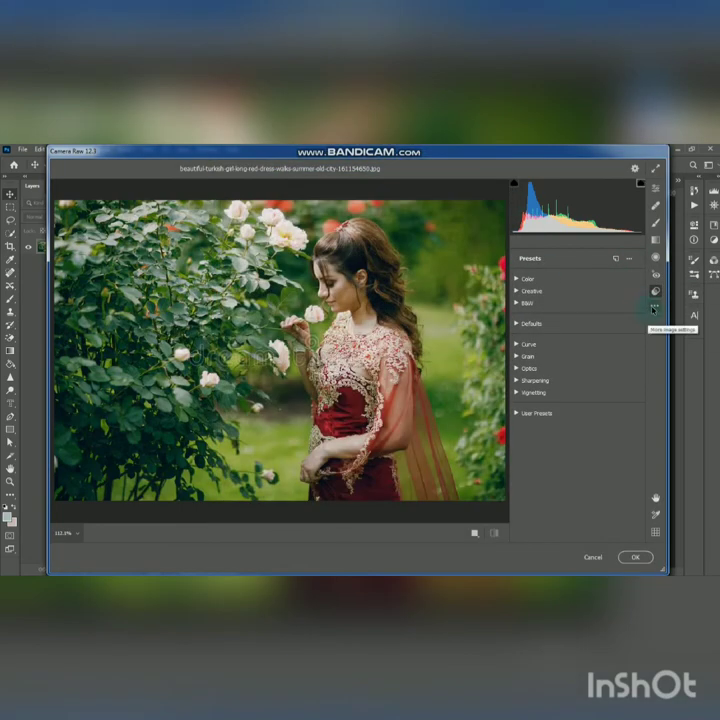
left_click(656, 305)
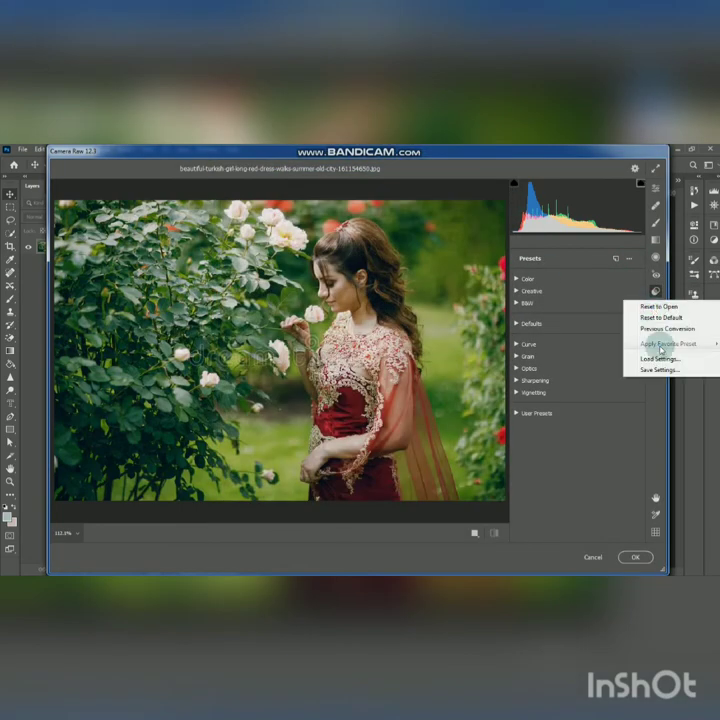
left_click(660, 358)
left_click(226, 367)
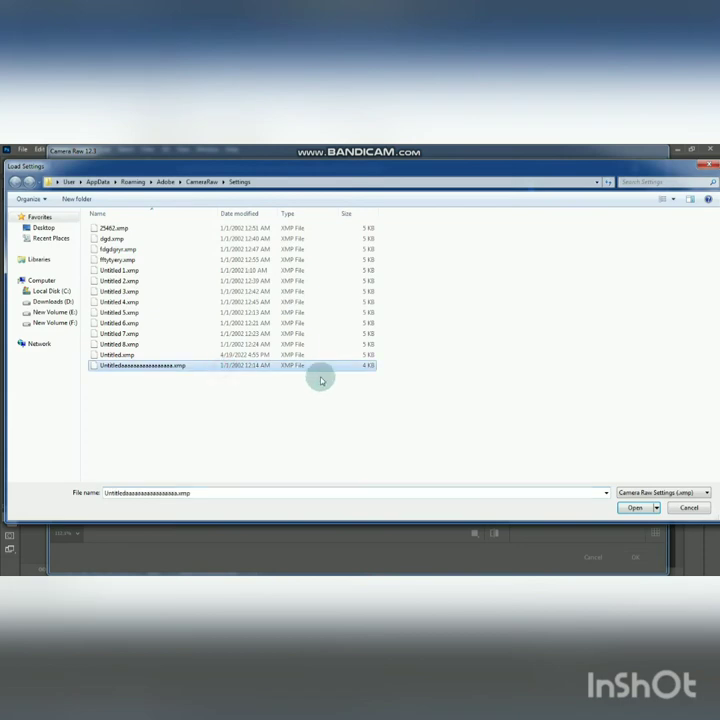
left_click(636, 507)
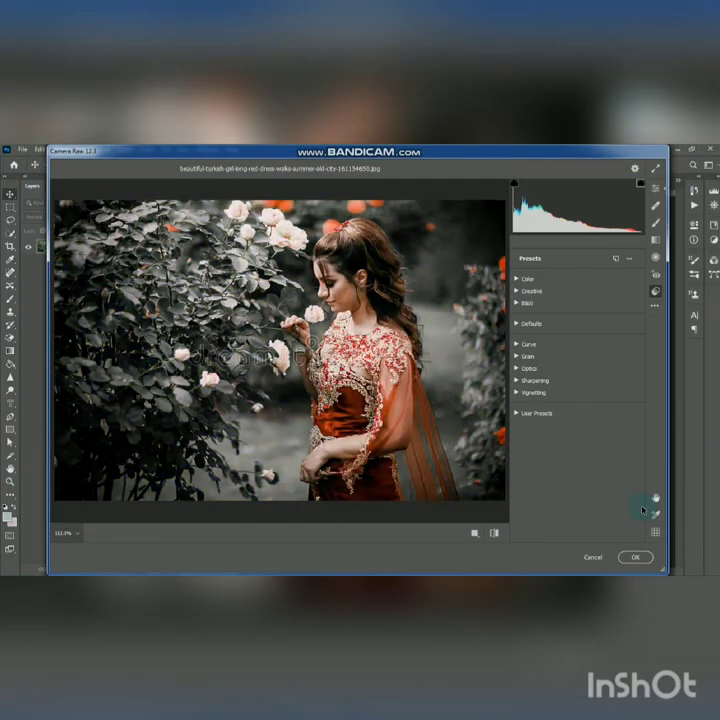
mouse_move(548, 212)
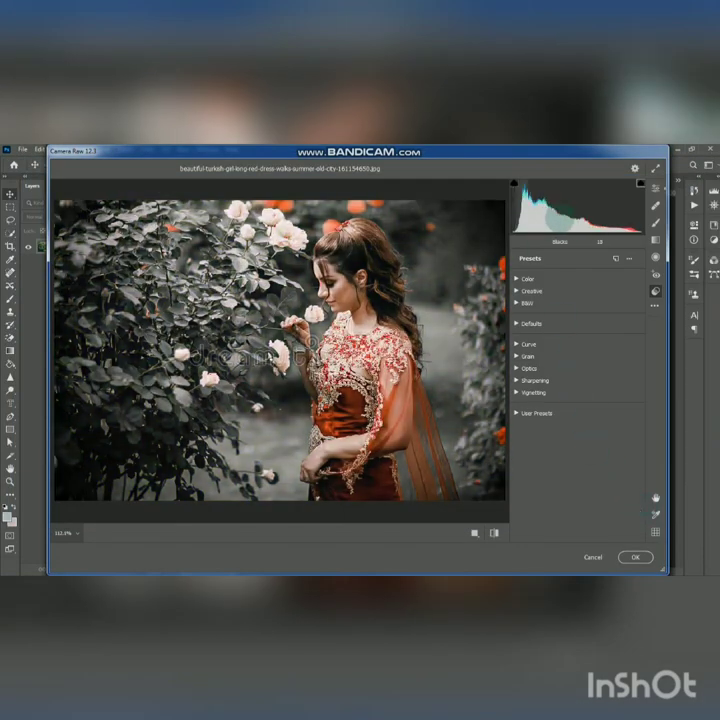
Step: Deepen the blacks in the histogram, review the Before/After views, and apply with OK
left_click_drag(552, 215, 537, 217)
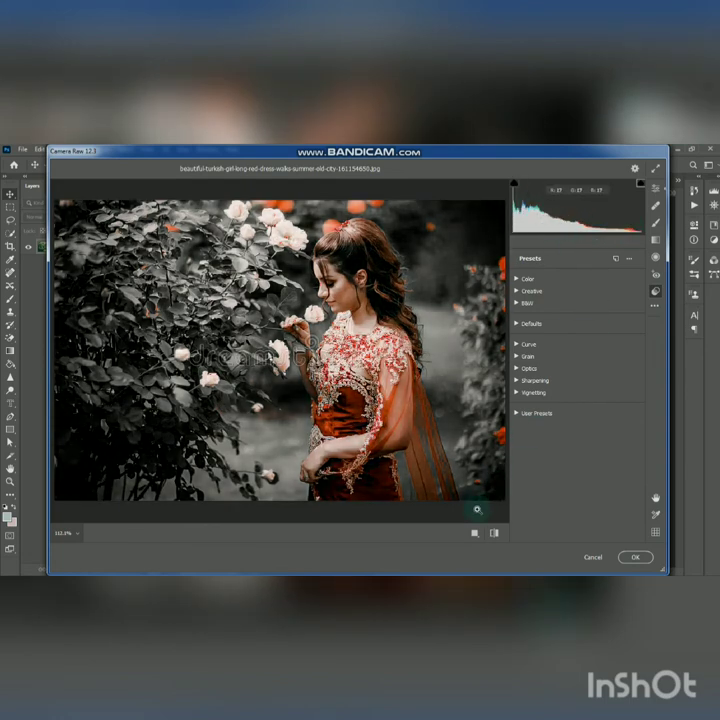
left_click(476, 533)
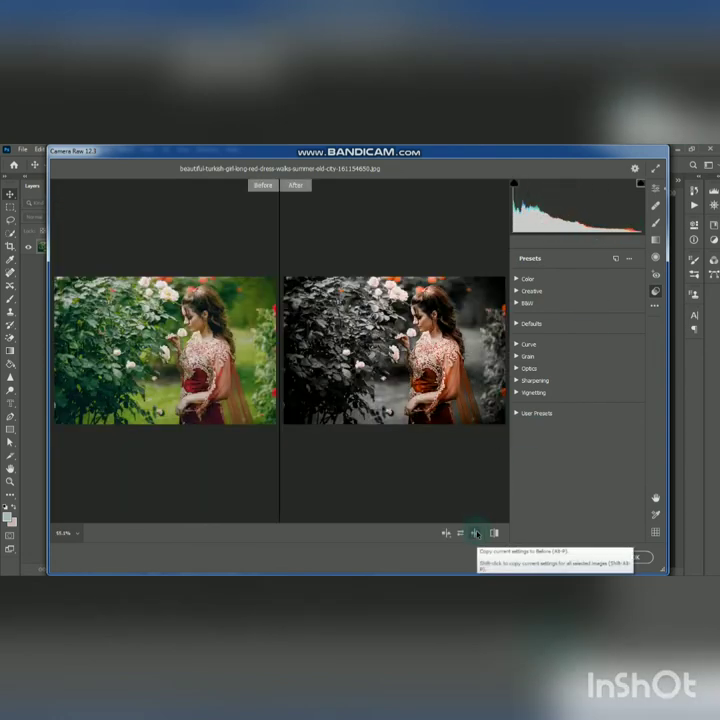
left_click(447, 533)
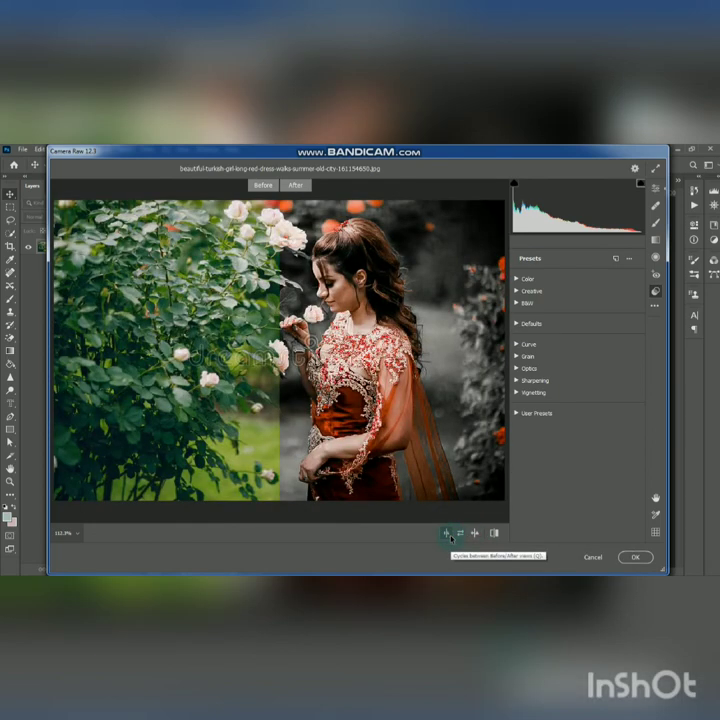
left_click(449, 535)
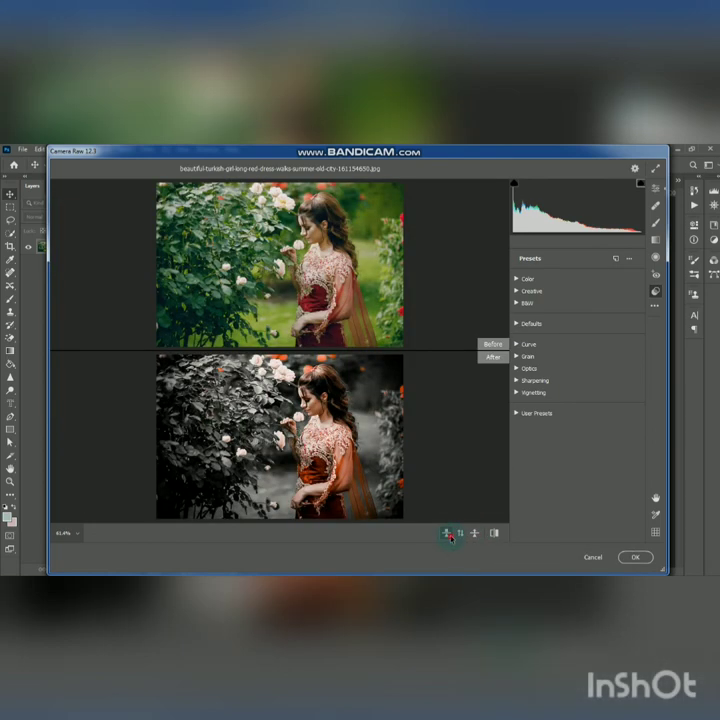
left_click(449, 535)
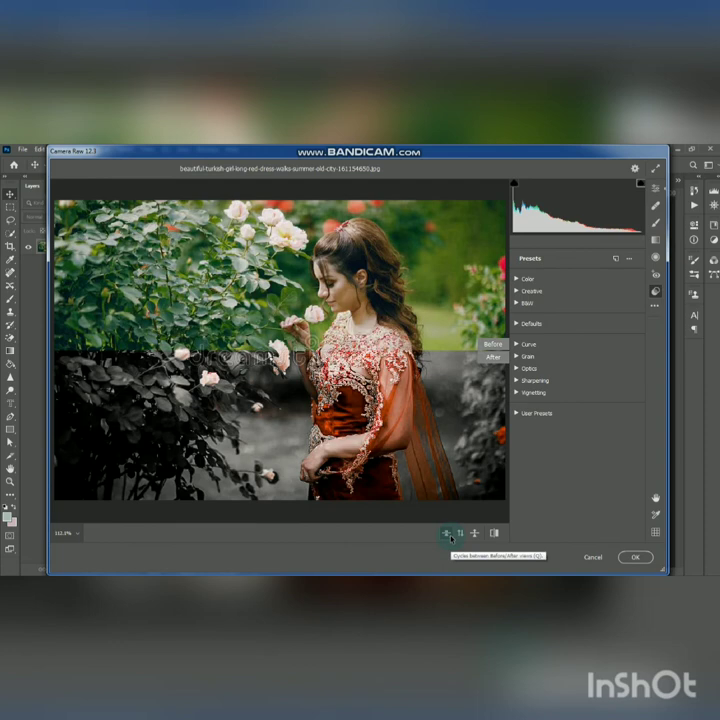
left_click(450, 536)
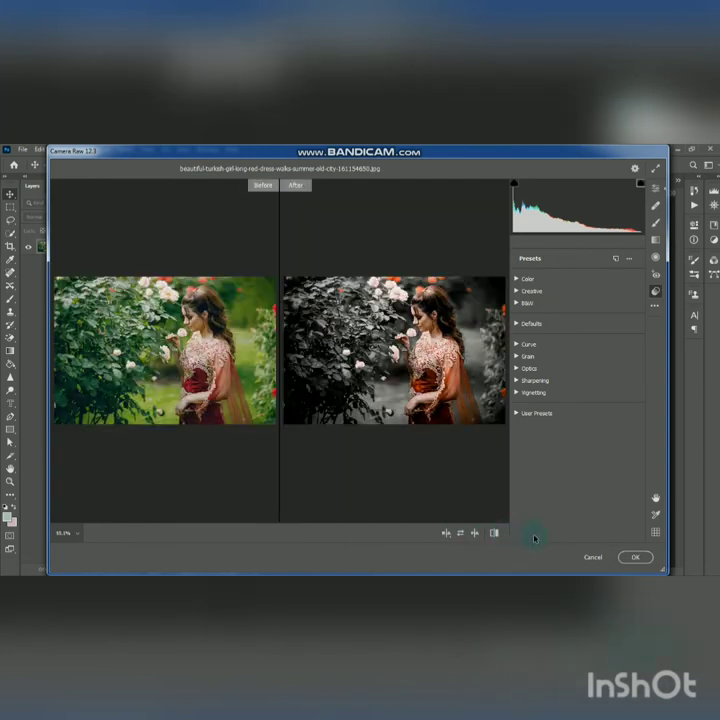
left_click(635, 557)
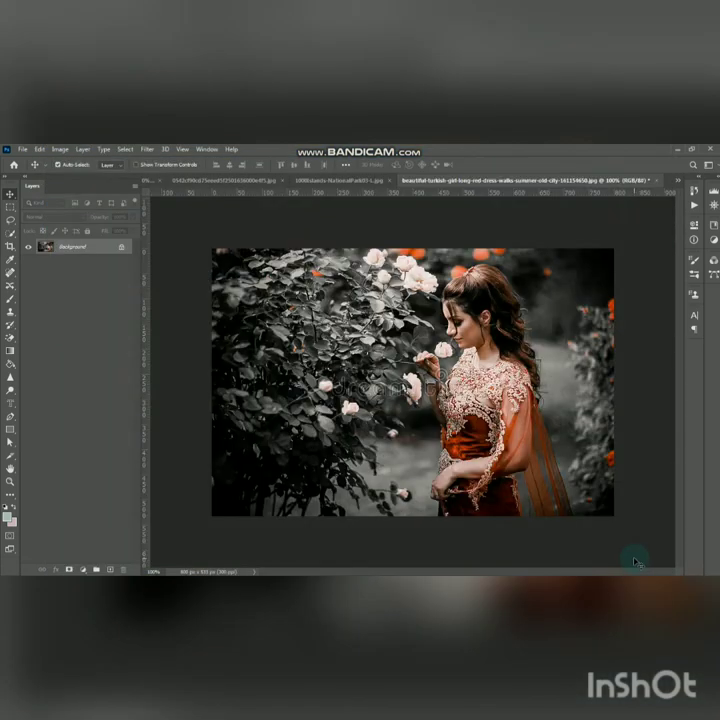